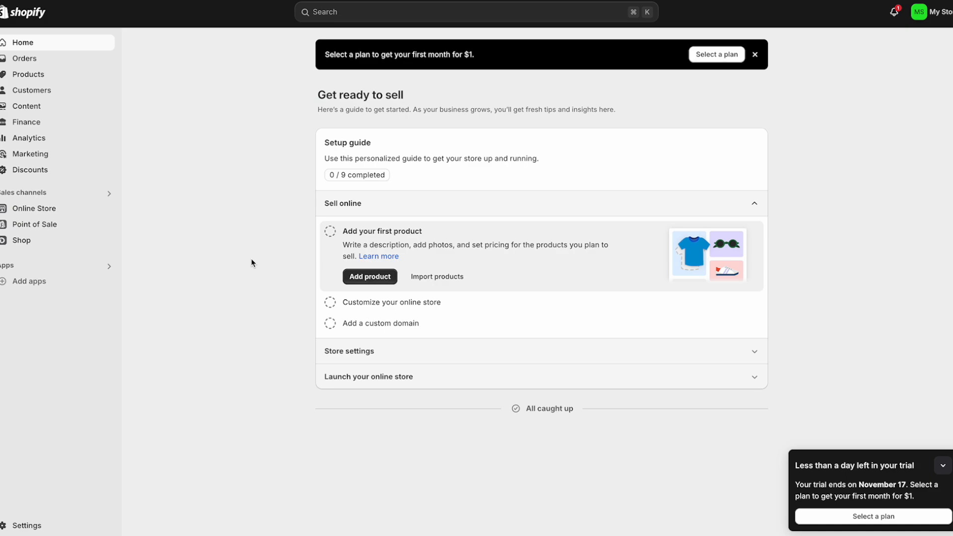
- Open the Shopify App Store from the store's apps and sales channels settings
{"action": "left_click", "coordinate": [33, 528]}
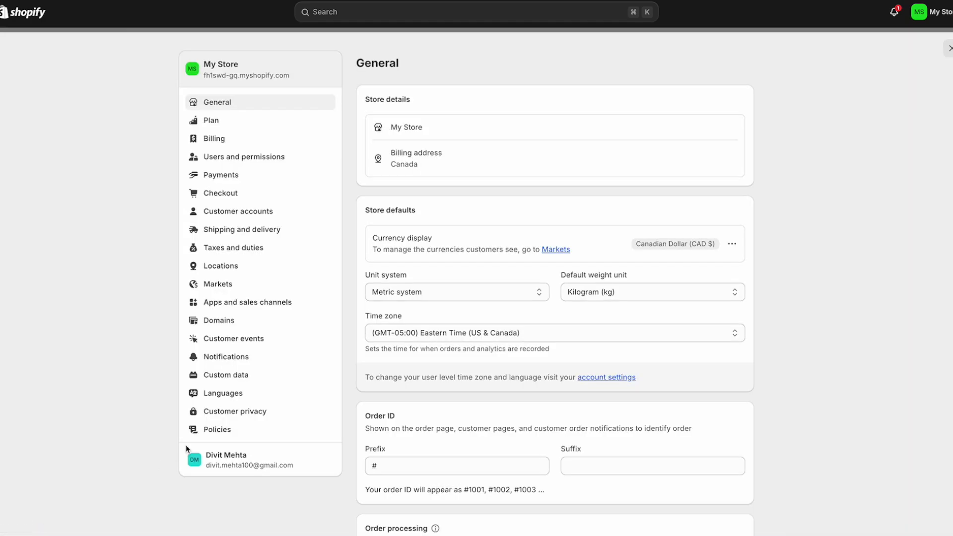
{"action": "left_click", "coordinate": [245, 306]}
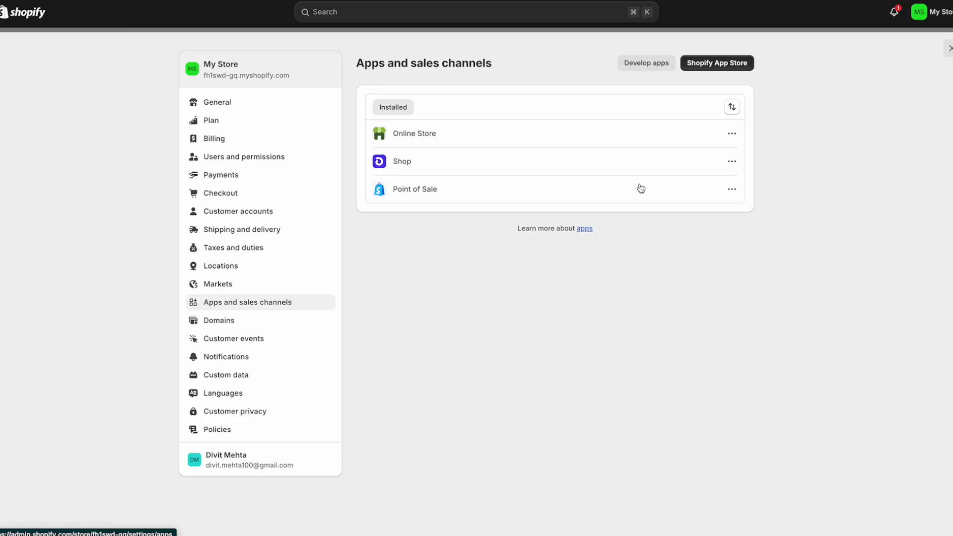
{"action": "left_click", "coordinate": [712, 70]}
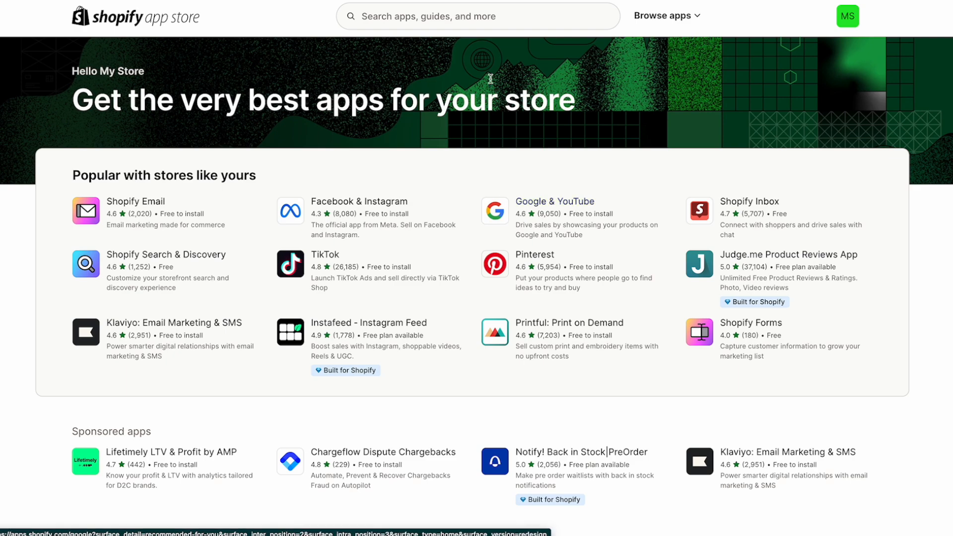
- Search the app store for "Google & Youtube" and install the Google & YouTube app by Google LLC
{"action": "left_click", "coordinate": [461, 23]}
{"action": "type", "text": "Google & Youtube"}
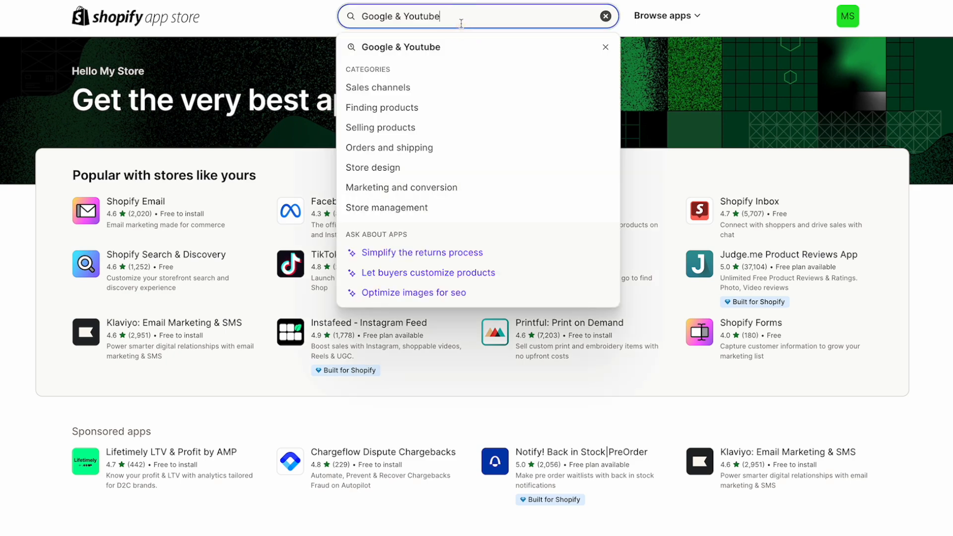
{"action": "key", "text": "Return"}
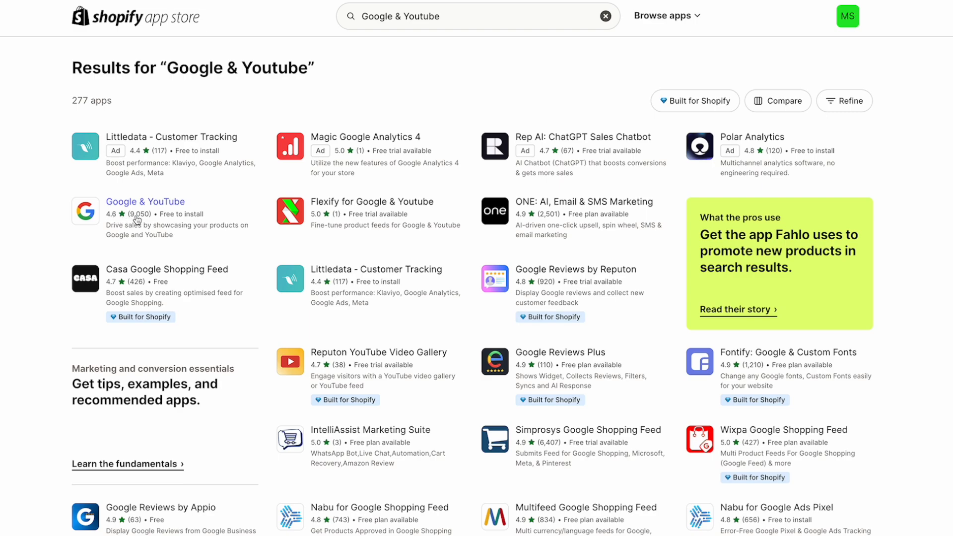
{"action": "left_click", "coordinate": [169, 208]}
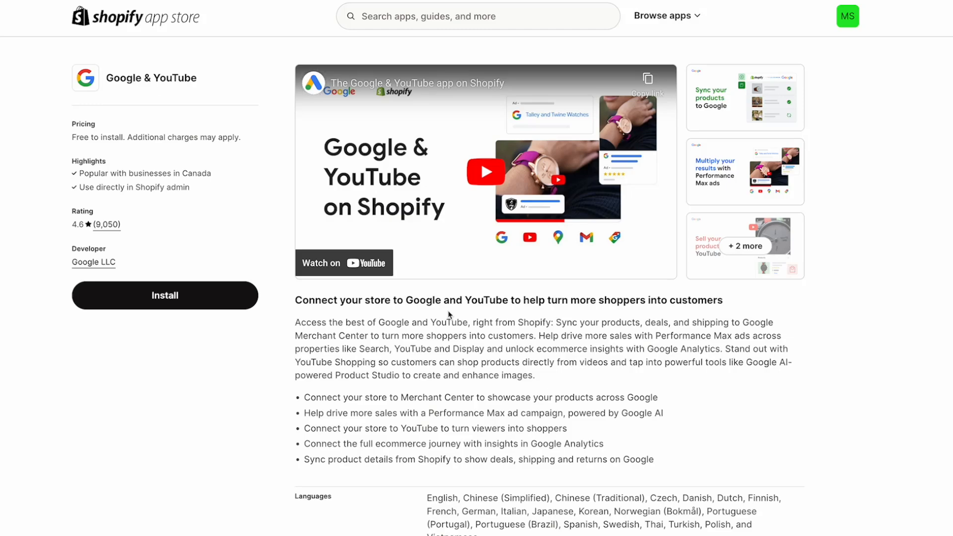
{"action": "left_click", "coordinate": [200, 304]}
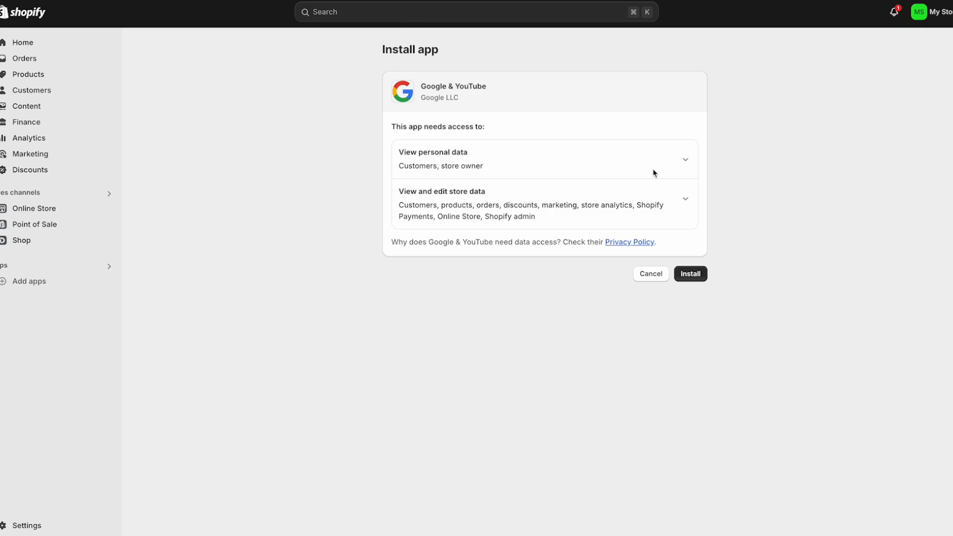
{"action": "left_click", "coordinate": [688, 275]}
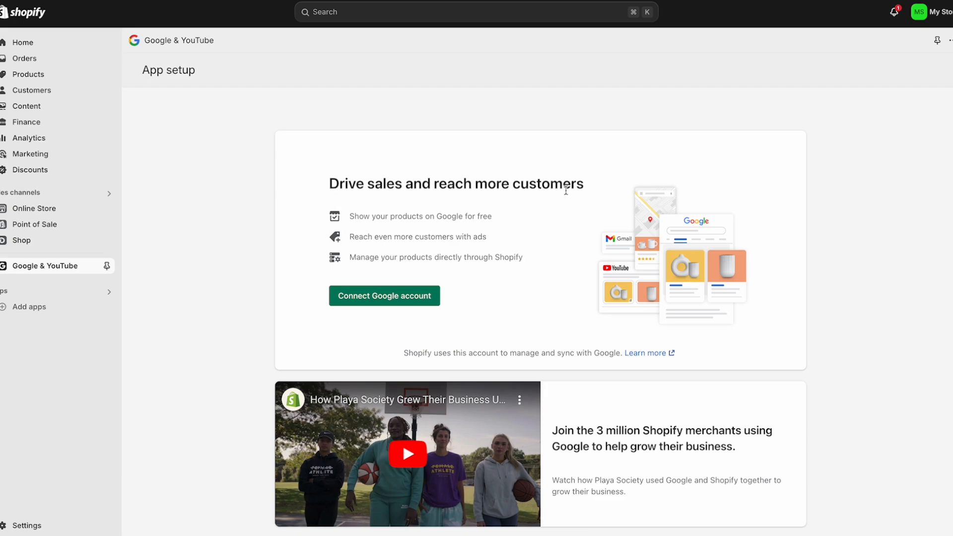
- Connect the Google account and the 10mintutorials Merchant Center account to the Google & YouTube app
{"action": "left_click", "coordinate": [389, 298]}
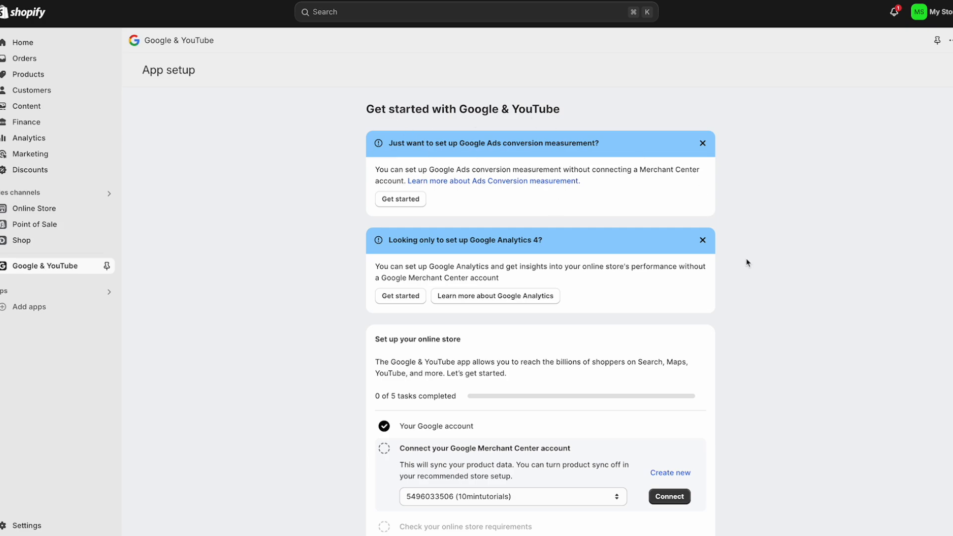
{"action": "scroll", "coordinate": [746, 262], "scroll_direction": "down", "scroll_amount": 3}
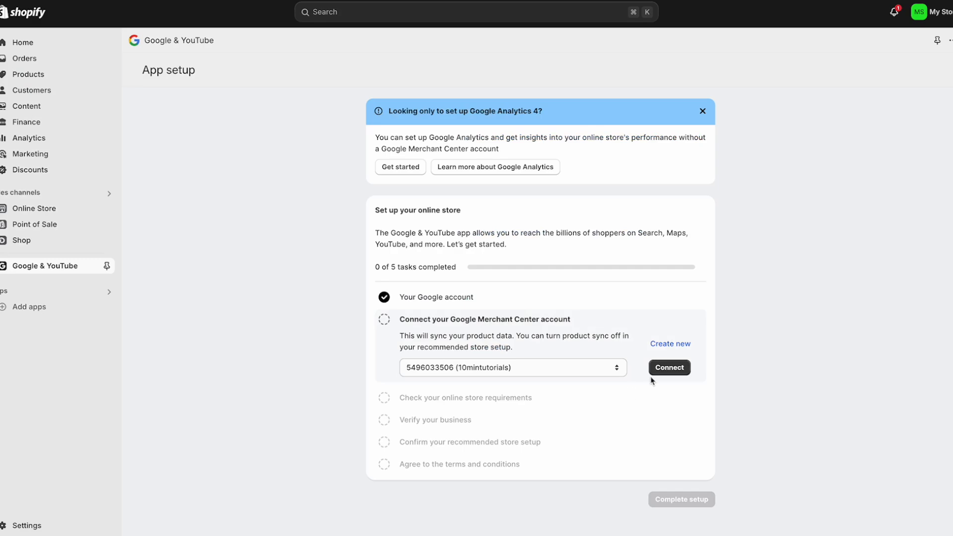
{"action": "left_click", "coordinate": [663, 371]}
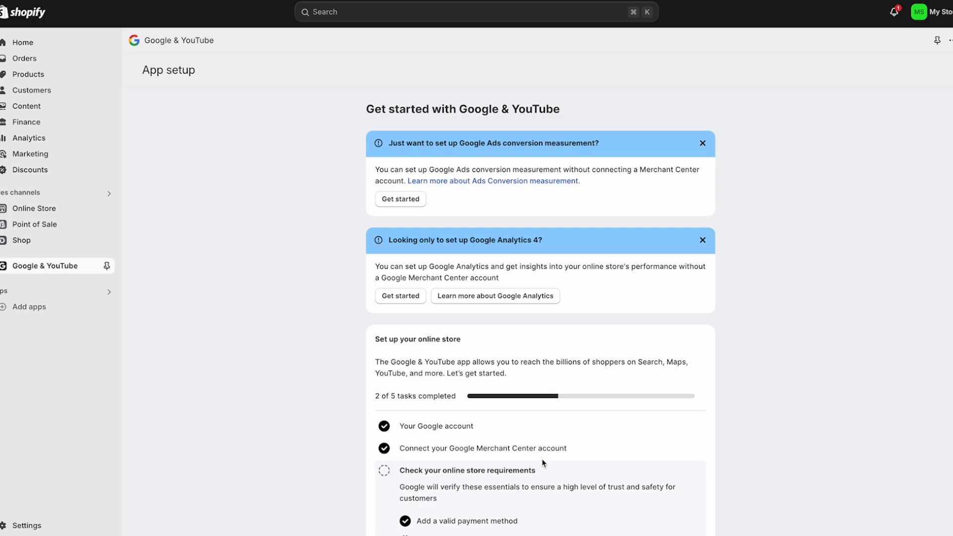
- Go to the refund policy requirement in the setup checklist and publish a return and refund policy from the template
{"action": "scroll", "coordinate": [540, 493], "scroll_direction": "down", "scroll_amount": 3}
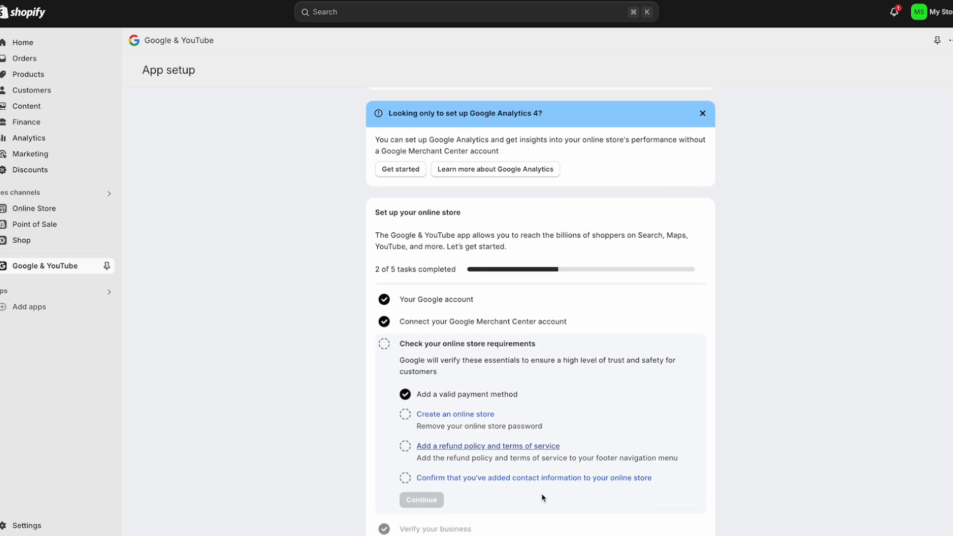
{"action": "left_click", "coordinate": [465, 449]}
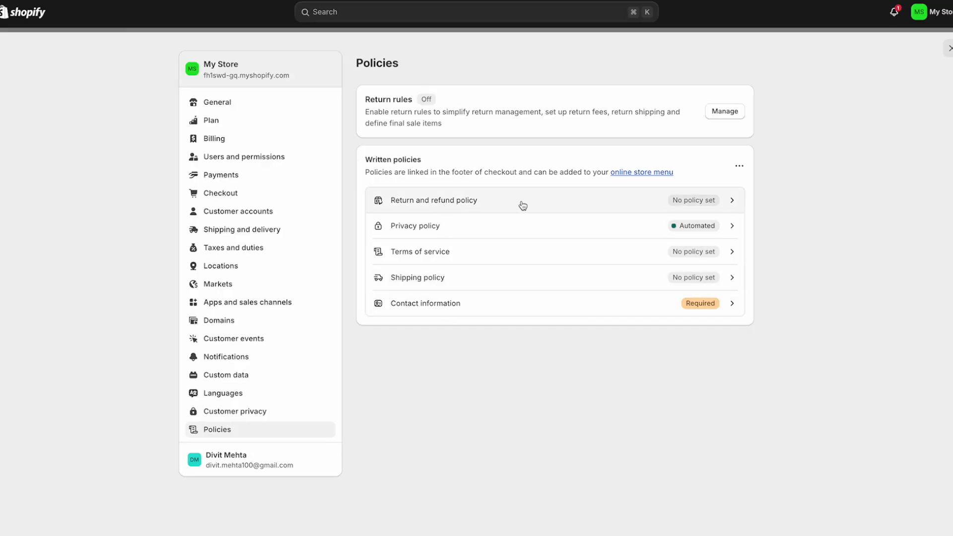
{"action": "left_click", "coordinate": [689, 202]}
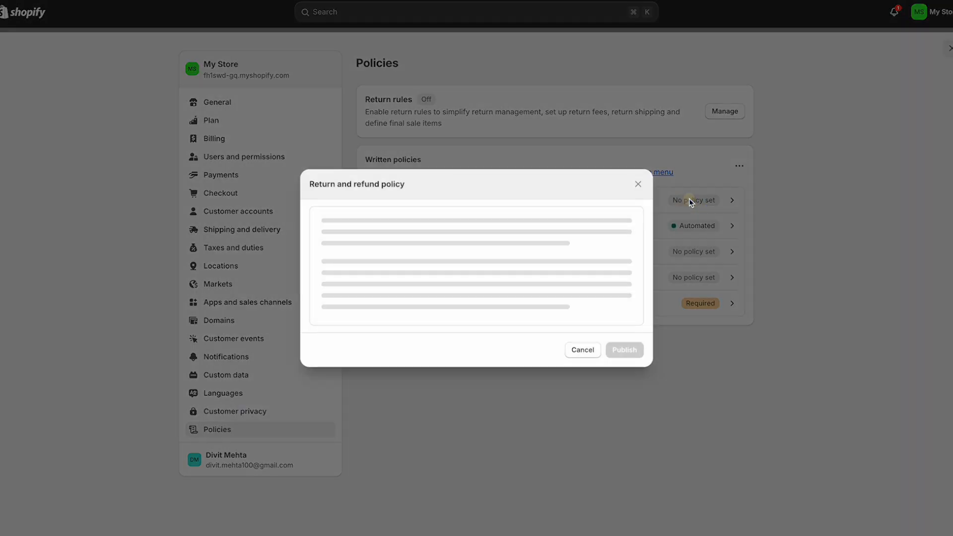
{"action": "left_click", "coordinate": [603, 204]}
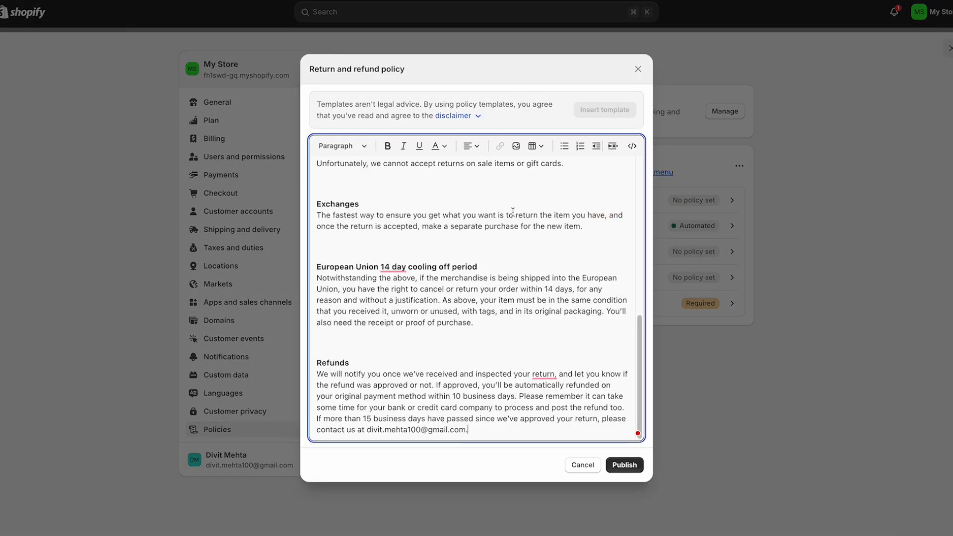
{"action": "left_click", "coordinate": [622, 463]}
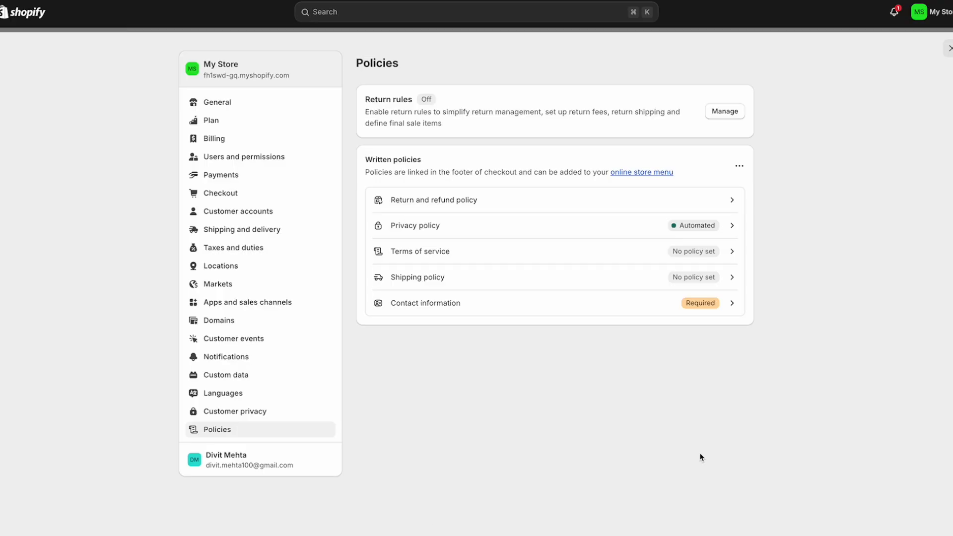
- Fill the store's terms of service with the template text and publish them
{"action": "left_click", "coordinate": [695, 258]}
{"action": "left_click", "coordinate": [605, 204]}
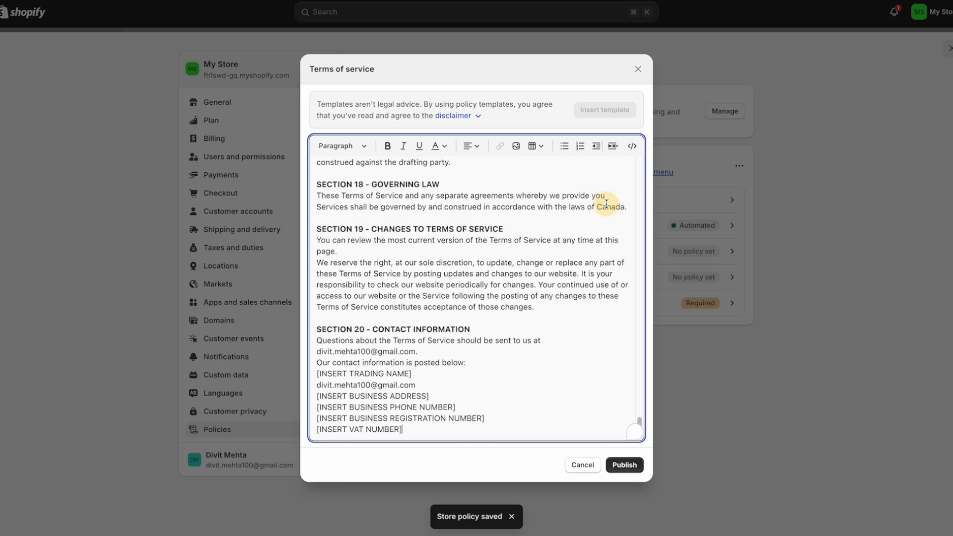
{"action": "left_click", "coordinate": [626, 471]}
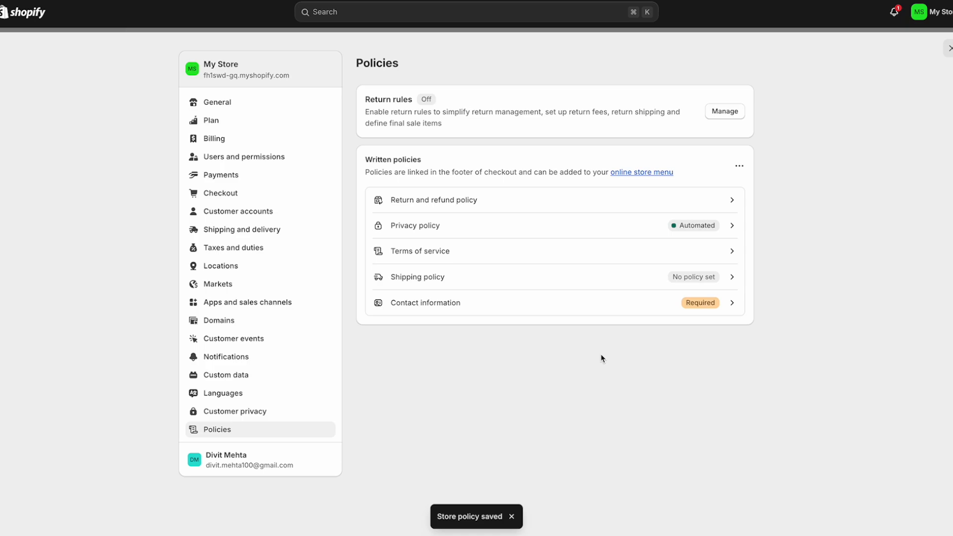
- Fill the store's contact information policy with the template and publish it
{"action": "left_click", "coordinate": [489, 304]}
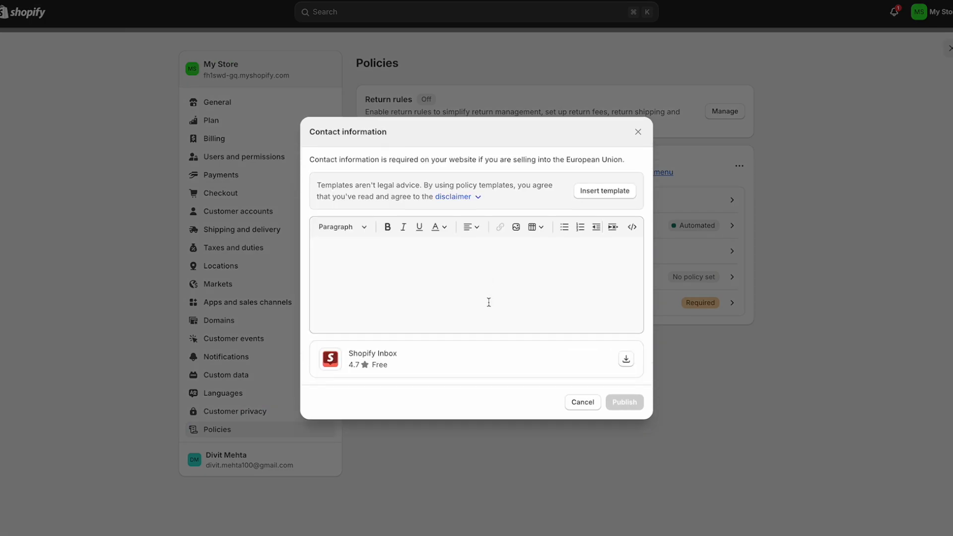
{"action": "left_click", "coordinate": [485, 300]}
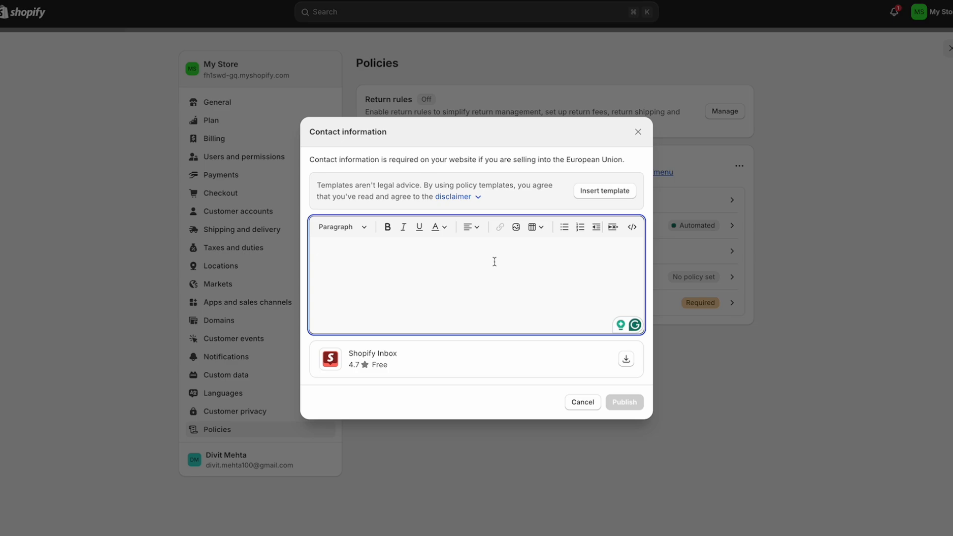
{"action": "left_click", "coordinate": [600, 192]}
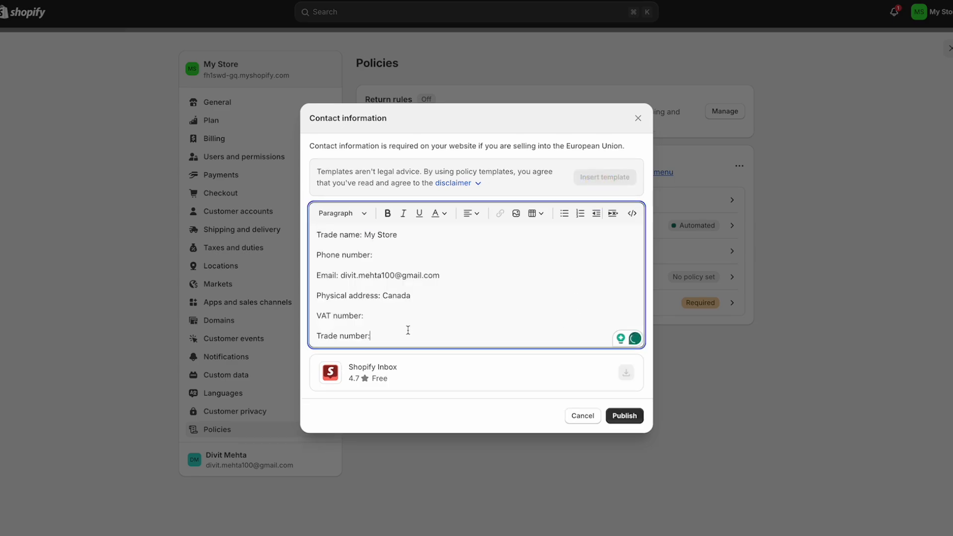
{"action": "left_click", "coordinate": [620, 414]}
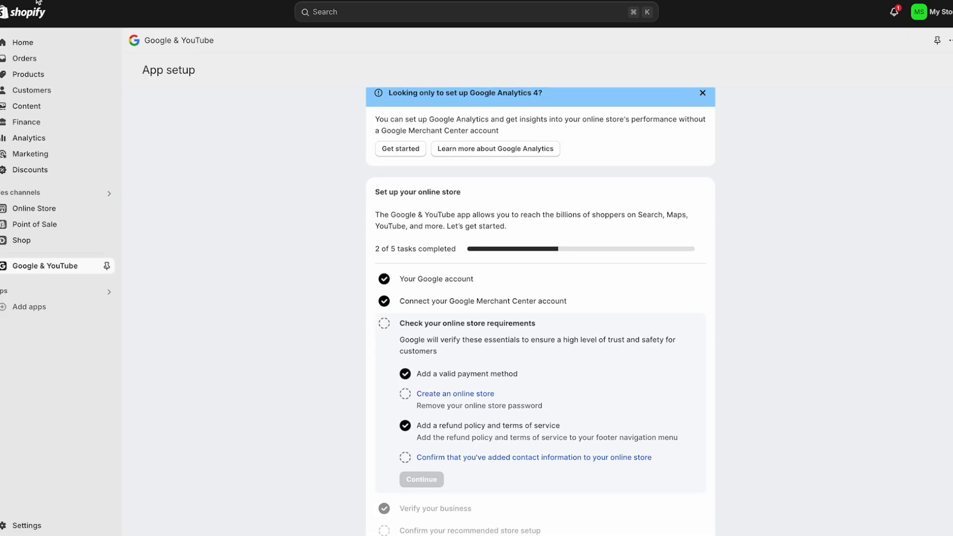
- Reload the Google & YouTube app setup and confirm that contact information has been added to the online store
{"action": "key", "text": "super+r"}
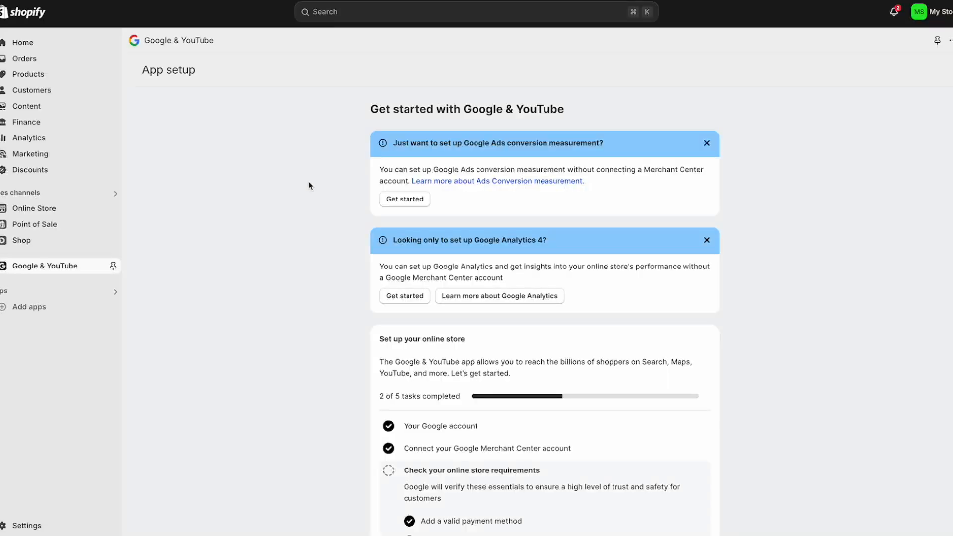
{"action": "scroll", "coordinate": [309, 214], "scroll_direction": "down", "scroll_amount": 5}
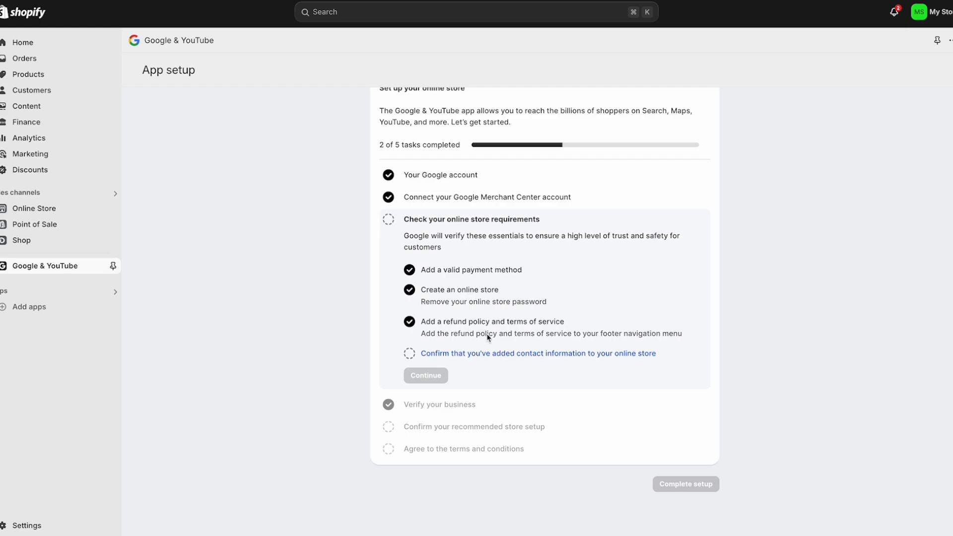
{"action": "left_click", "coordinate": [463, 355]}
{"action": "left_click", "coordinate": [461, 355]}
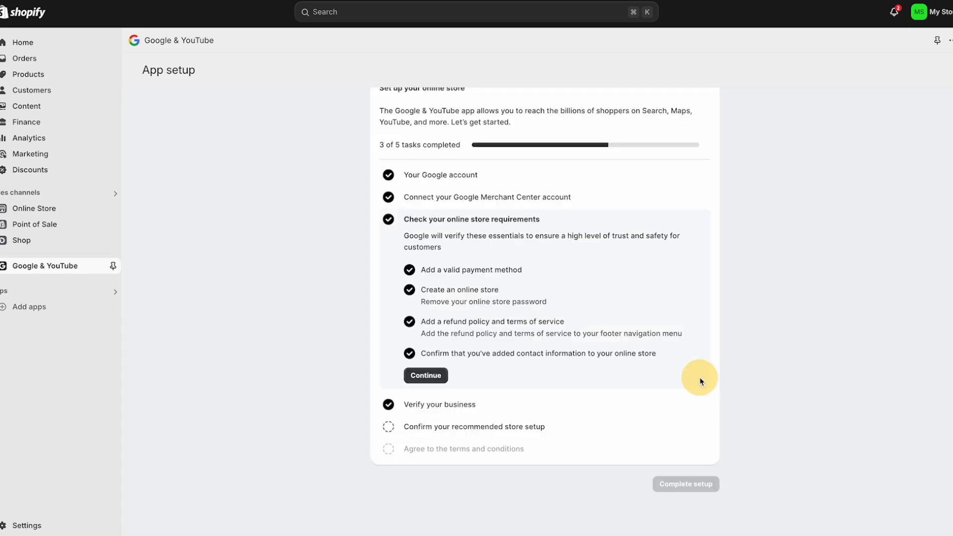
{"action": "left_click", "coordinate": [695, 378]}
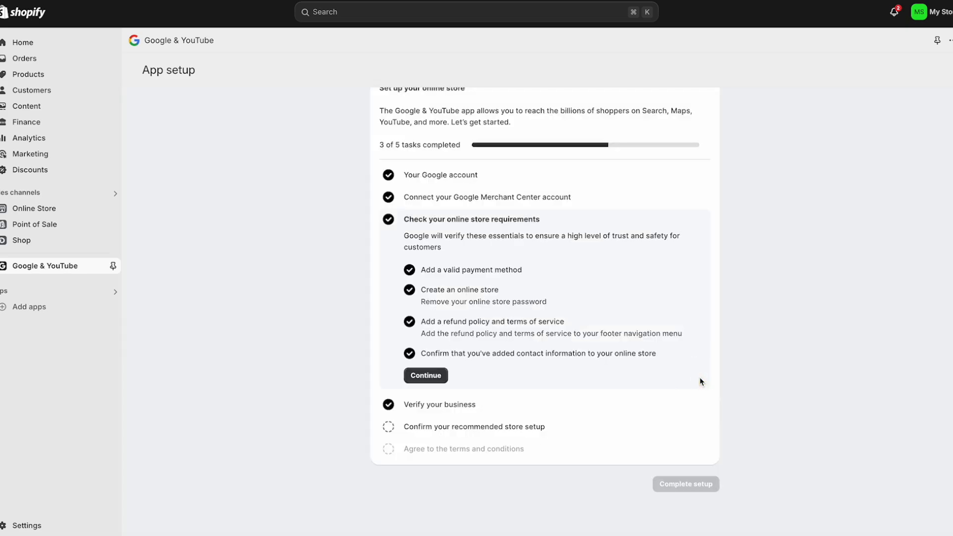
- Continue past the online store requirements and accept the recommended store setup
{"action": "left_click", "coordinate": [438, 376]}
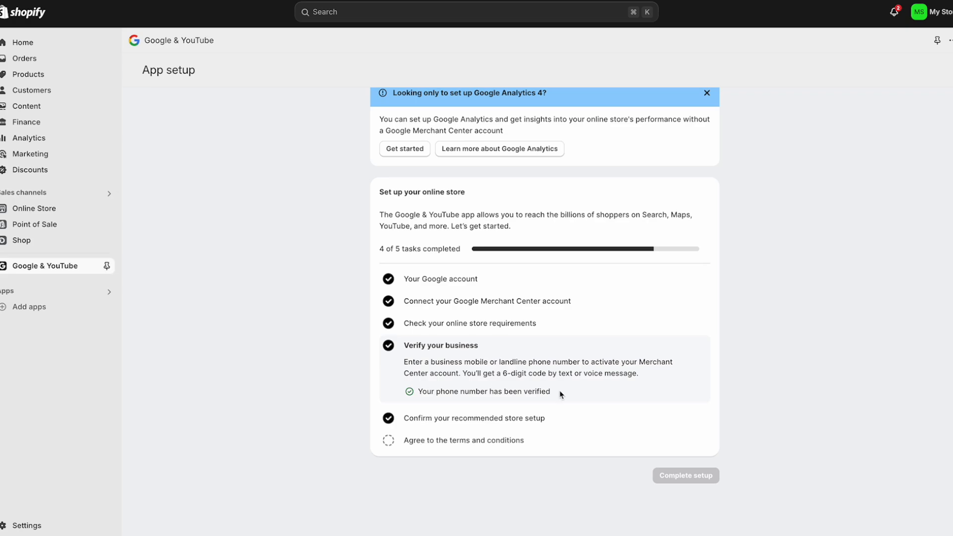
{"action": "left_click", "coordinate": [450, 419]}
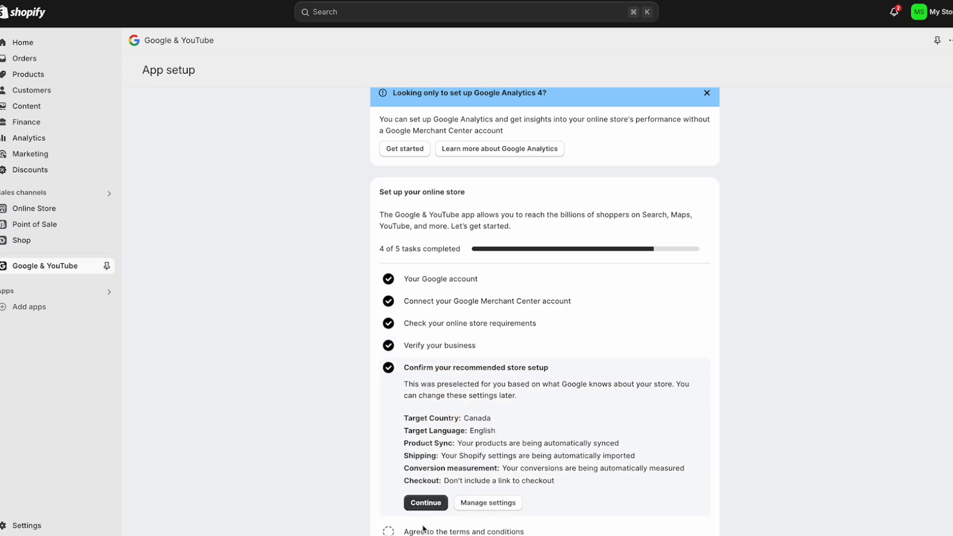
{"action": "left_click", "coordinate": [425, 502]}
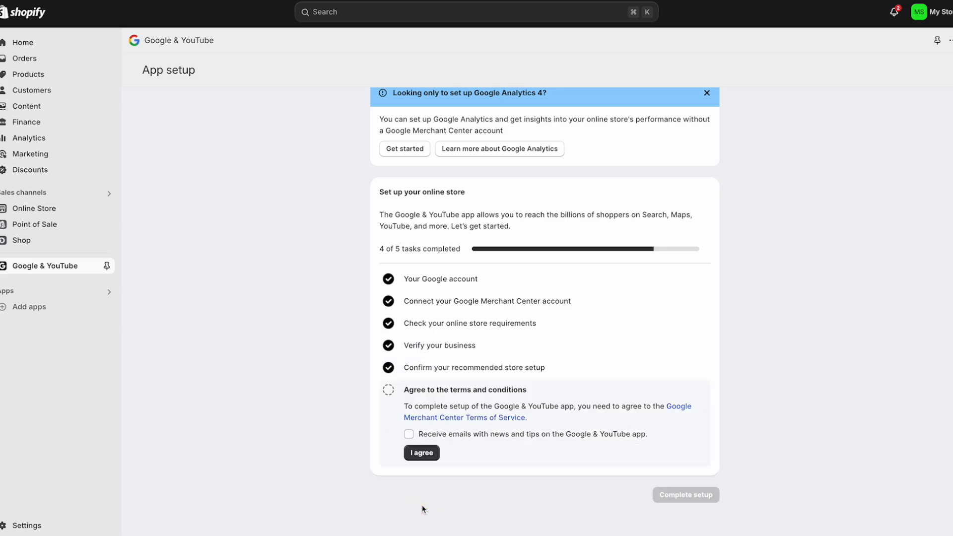
- Agree to the Google Merchant Center terms without opting in to news emails, and complete the app setup
{"action": "left_click", "coordinate": [389, 394]}
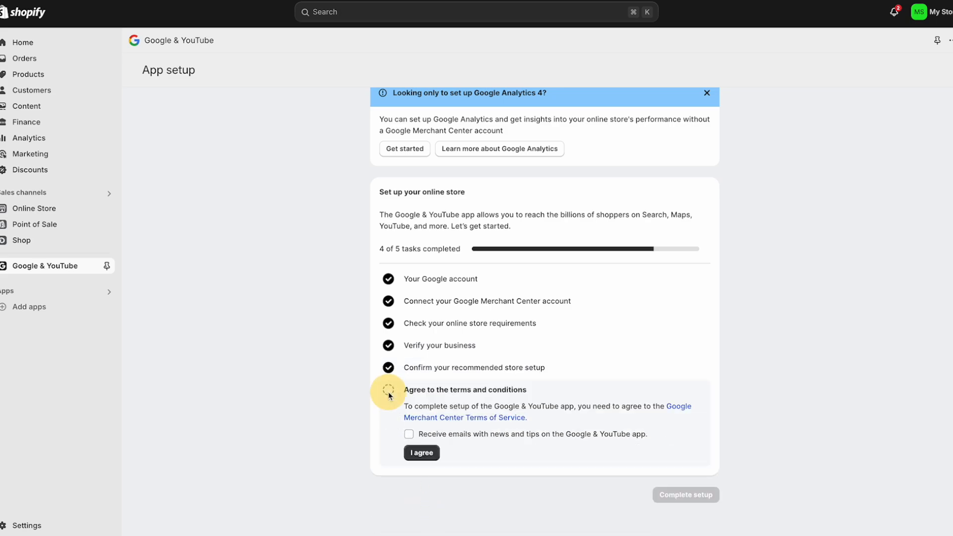
{"action": "triple_click", "coordinate": [389, 395]}
{"action": "left_click", "coordinate": [422, 452]}
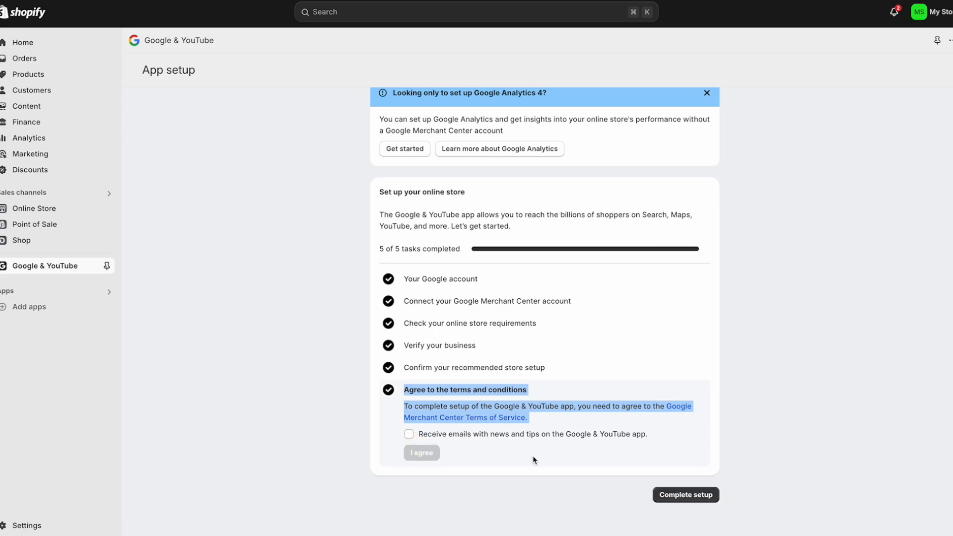
{"action": "left_click", "coordinate": [692, 495]}
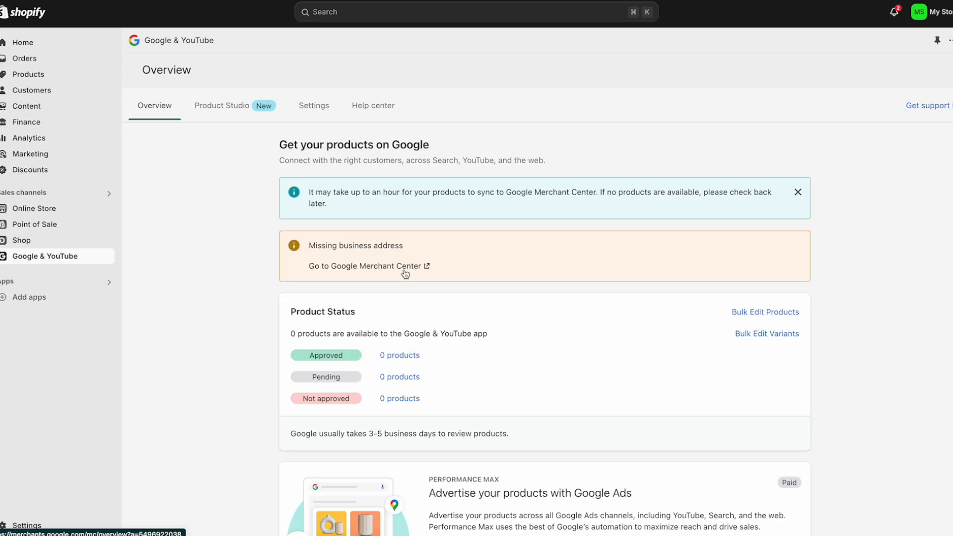
- Open the "Mens luxury watch" product from the store's product list
{"action": "left_click", "coordinate": [35, 74]}
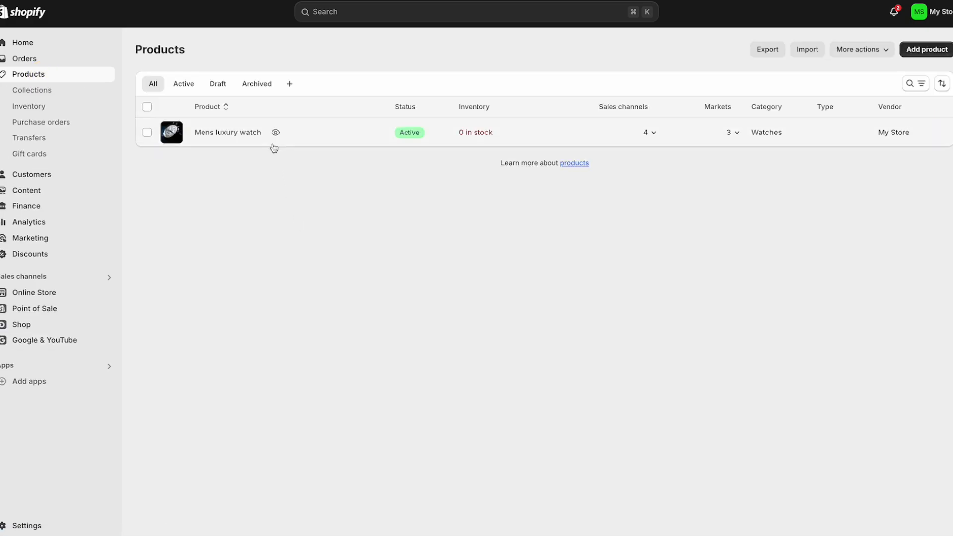
{"action": "left_click", "coordinate": [293, 132]}
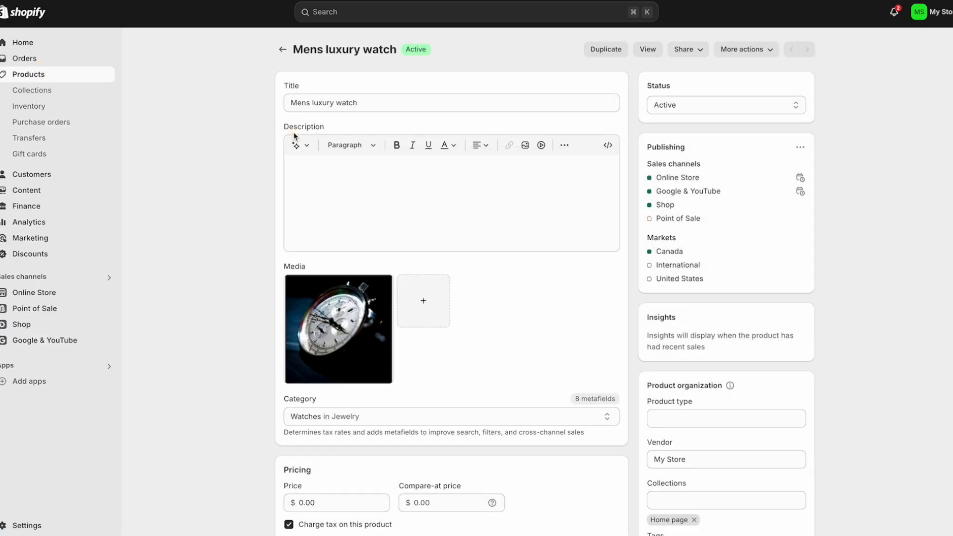